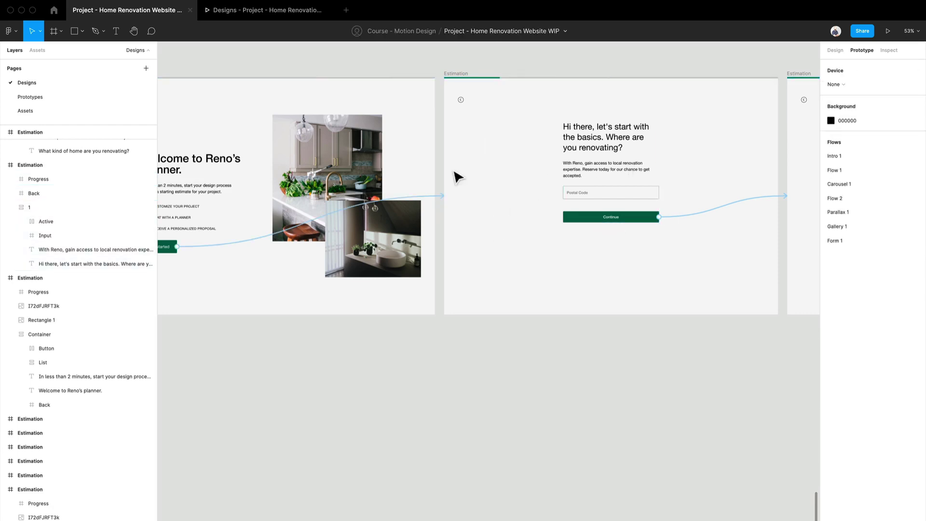
{"action": "right_click", "coordinate": [520, 161]}
{"action": "key", "text": "Escape"}
{"action": "key", "text": "Escape"}
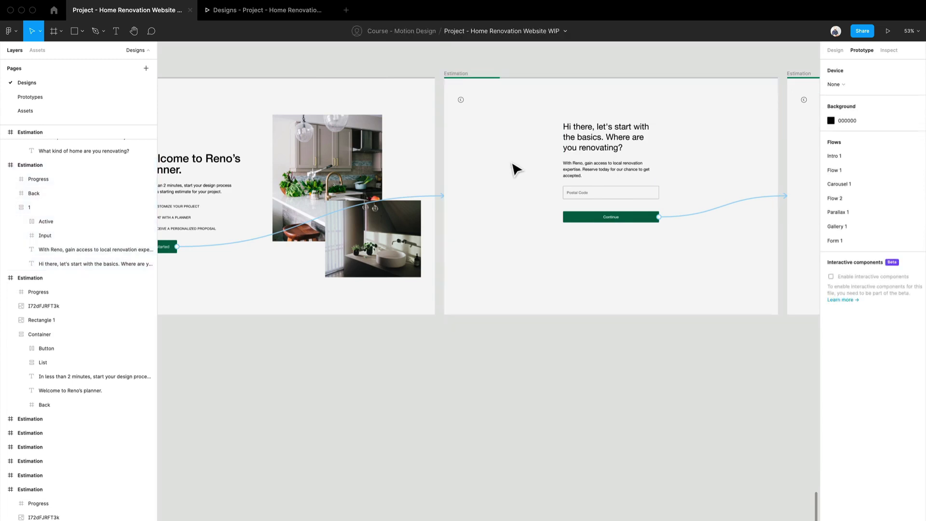
{"action": "scroll", "coordinate": [580, 254], "scroll_direction": "right", "scroll_amount": 10}
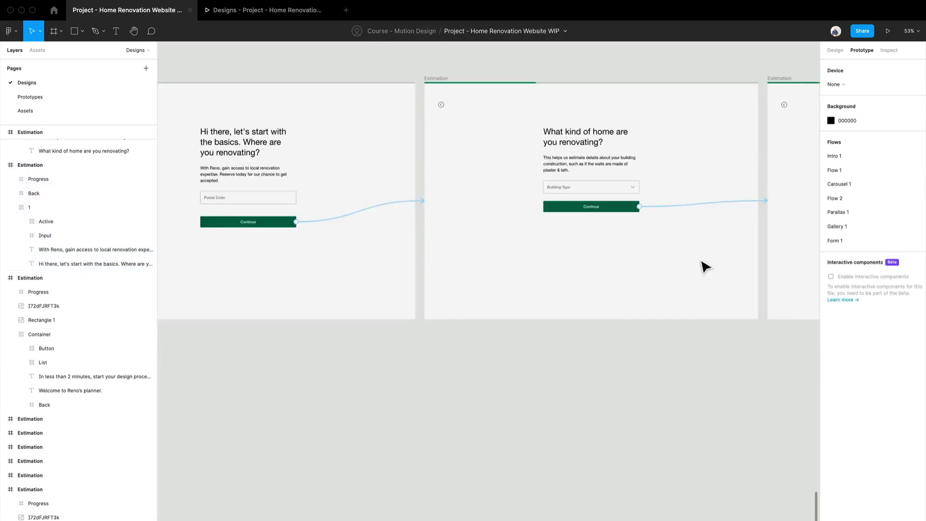
{"action": "scroll", "coordinate": [706, 267], "scroll_direction": "right", "scroll_amount": 6}
{"action": "left_click", "coordinate": [659, 248]}
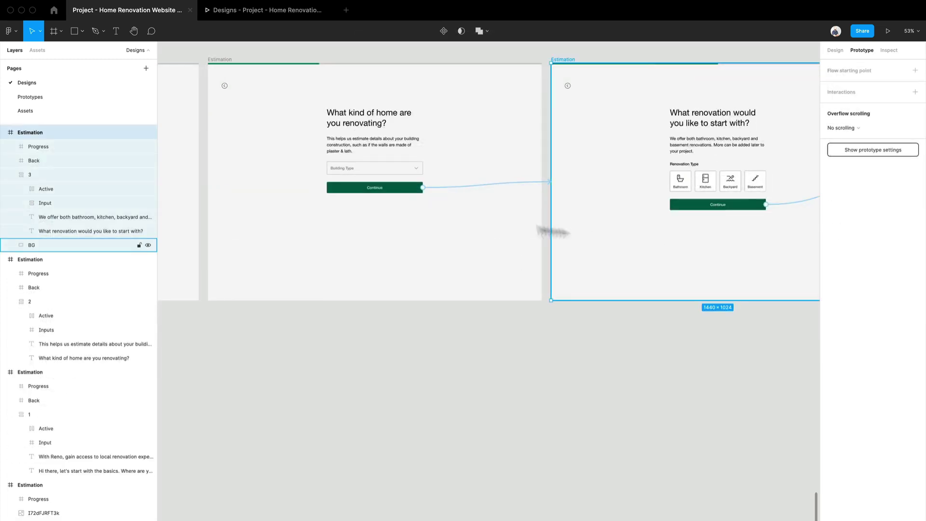
{"action": "scroll", "coordinate": [513, 227], "scroll_direction": "down", "scroll_amount": 5}
{"action": "scroll", "coordinate": [510, 251], "scroll_direction": "up", "scroll_amount": 3}
{"action": "left_click", "coordinate": [534, 243], "text": "shift"}
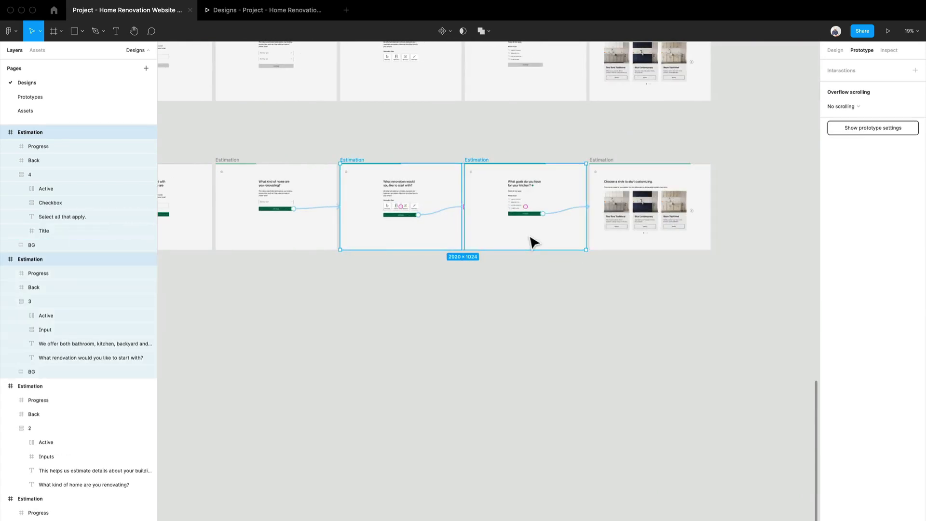
{"action": "left_click", "coordinate": [387, 243]}
{"action": "key", "text": "Escape"}
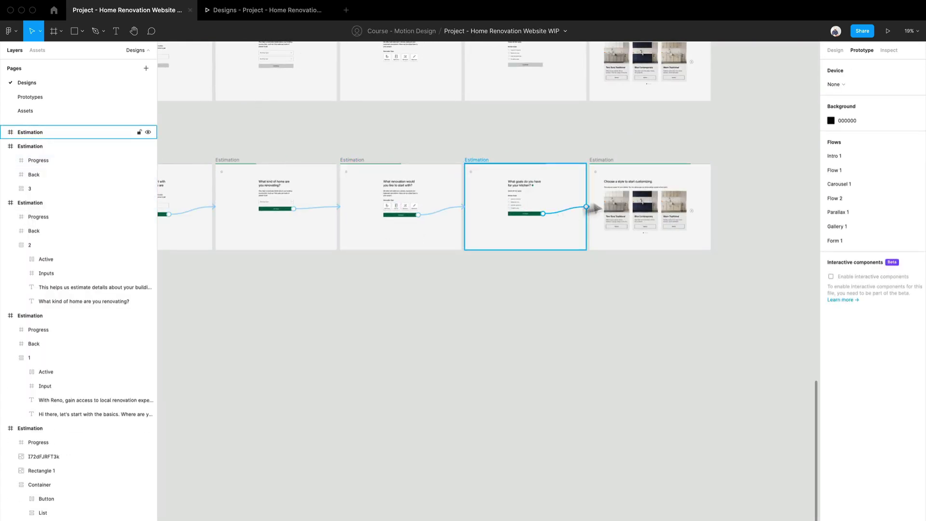
{"action": "left_click", "coordinate": [511, 248]}
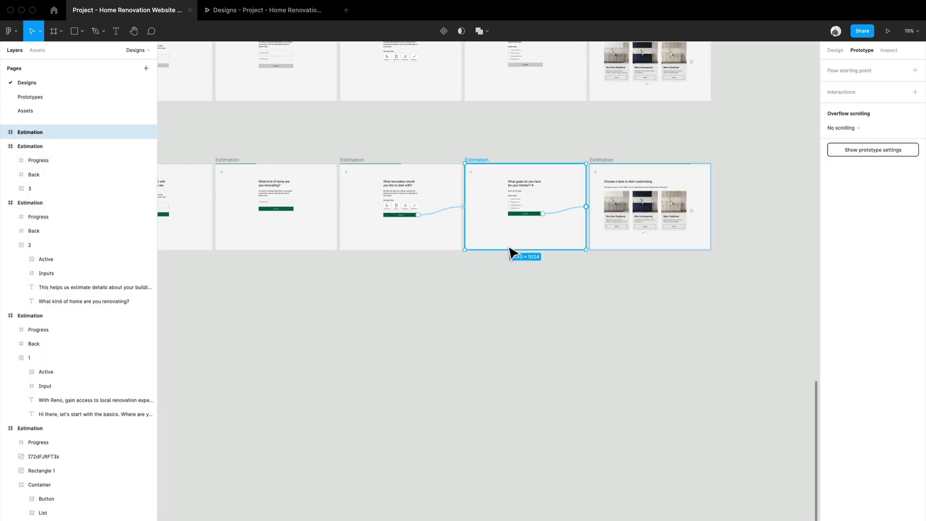
{"action": "left_click", "coordinate": [833, 51]}
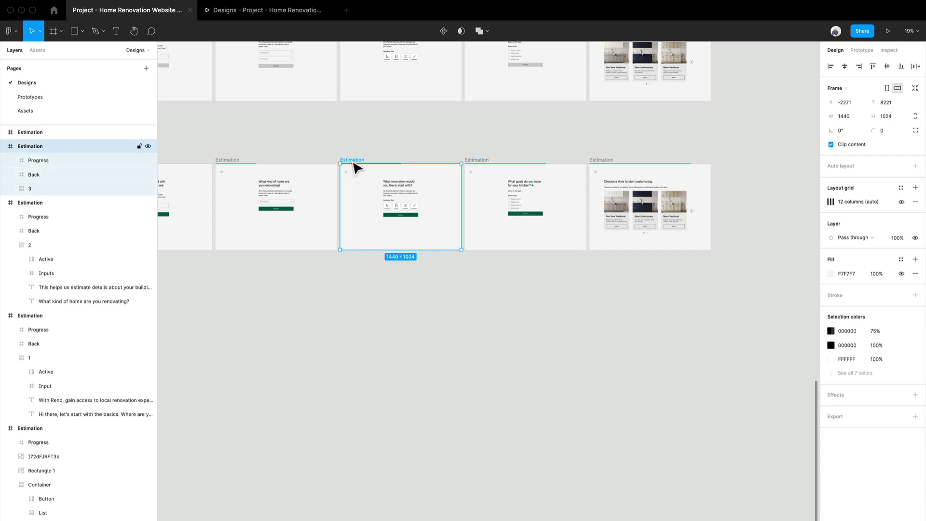
{"action": "double_click", "coordinate": [515, 249]}
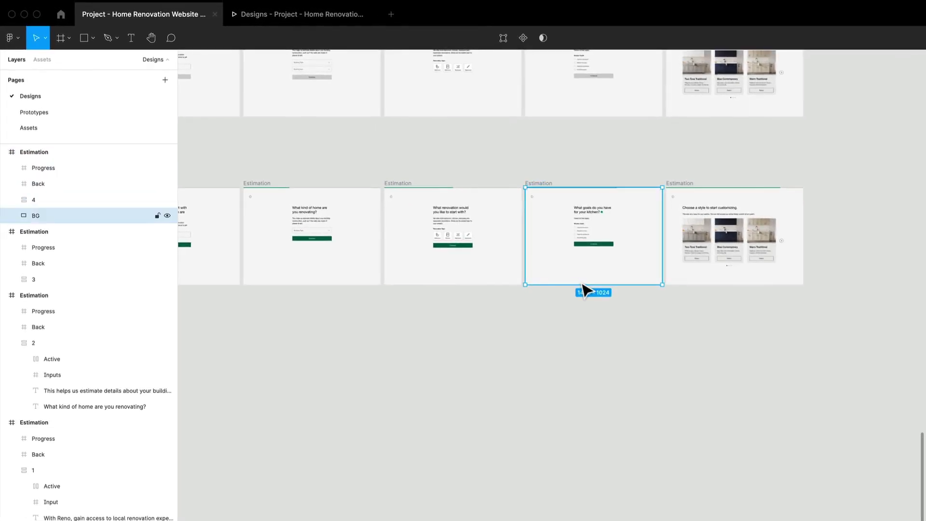
{"action": "left_click", "coordinate": [582, 285]}
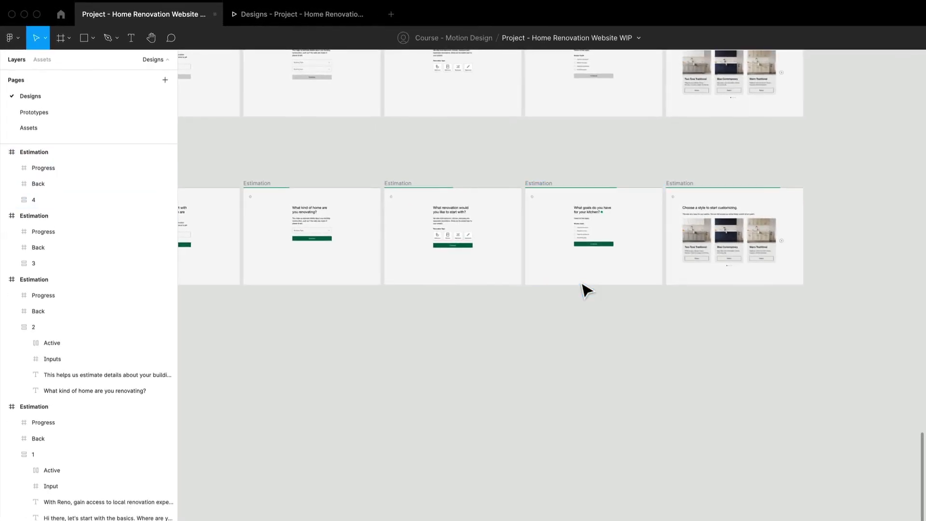
{"action": "scroll", "coordinate": [393, 244], "scroll_direction": "up", "scroll_amount": 5}
{"action": "scroll", "coordinate": [802, 209], "scroll_direction": "left", "scroll_amount": 8}
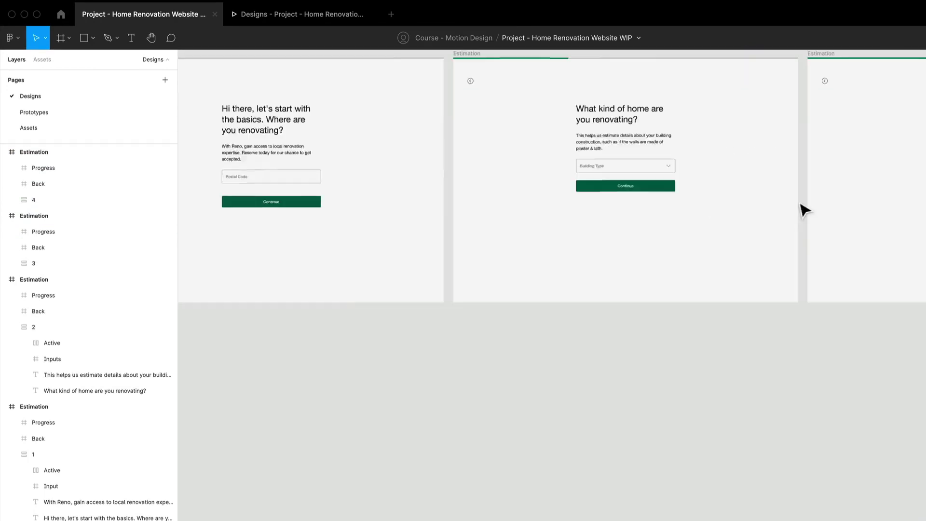
{"action": "scroll", "coordinate": [444, 205], "scroll_direction": "down", "scroll_amount": 6}
{"action": "scroll", "coordinate": [439, 250], "scroll_direction": "up", "scroll_amount": 4}
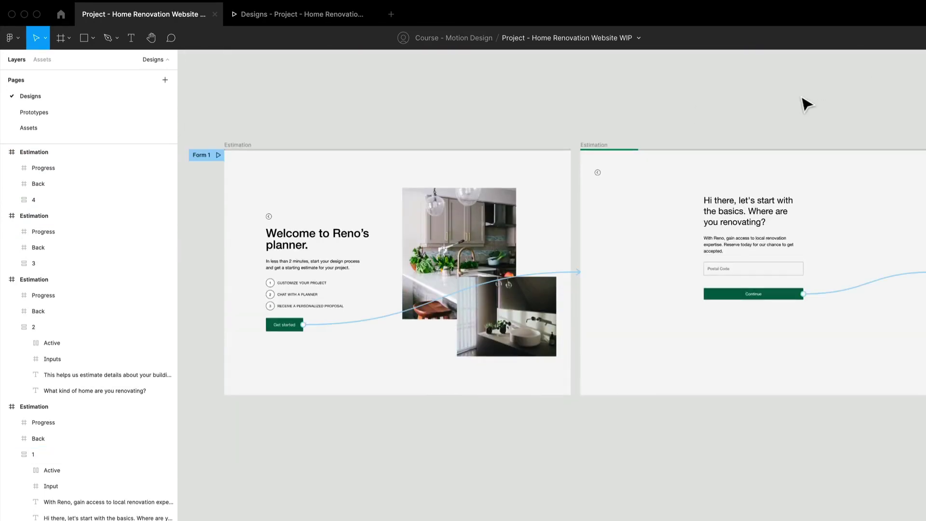
{"action": "left_click_drag", "start_coordinate": [801, 97], "coordinate": [762, 107]}
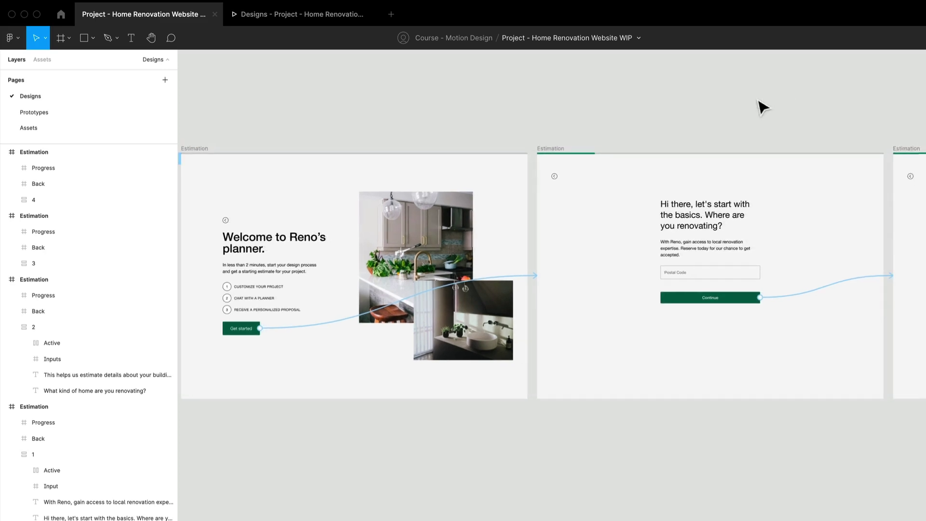
- Change the Get started transition to Push, briefly trying Slide in before settling on Push
{"action": "left_click", "coordinate": [531, 282]}
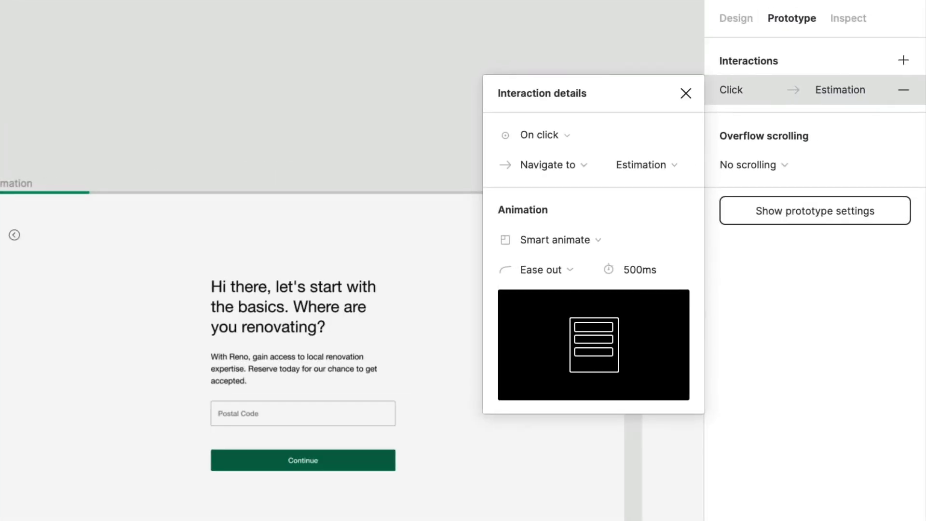
{"action": "left_click", "coordinate": [544, 239]}
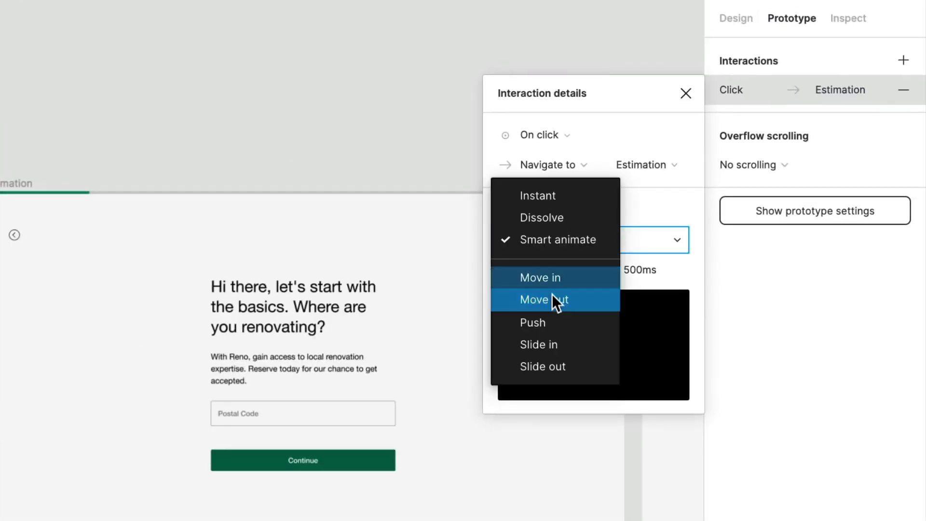
{"action": "left_click", "coordinate": [555, 319]}
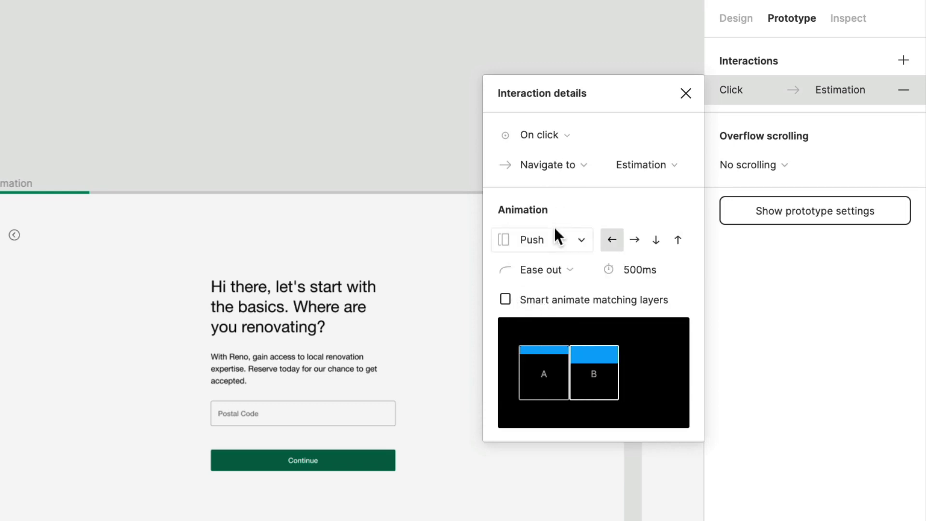
{"action": "left_click", "coordinate": [558, 237]}
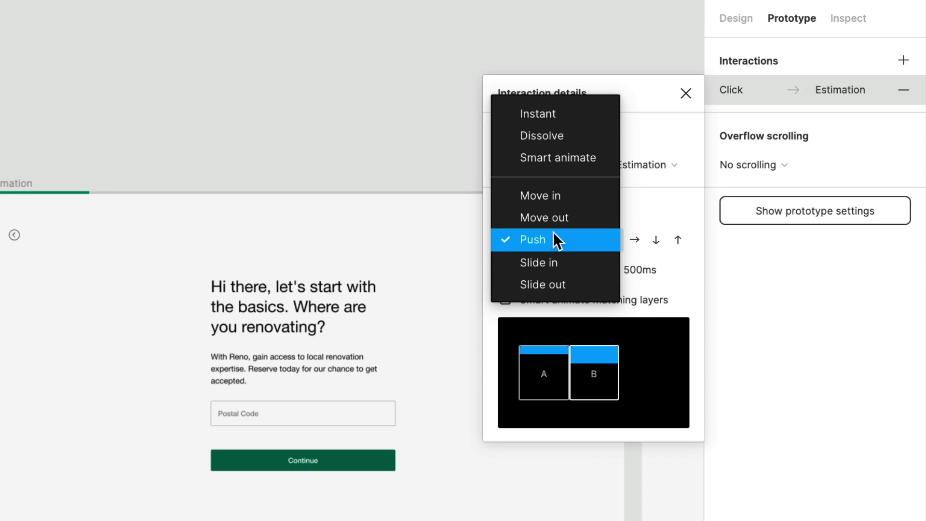
{"action": "left_click", "coordinate": [564, 263]}
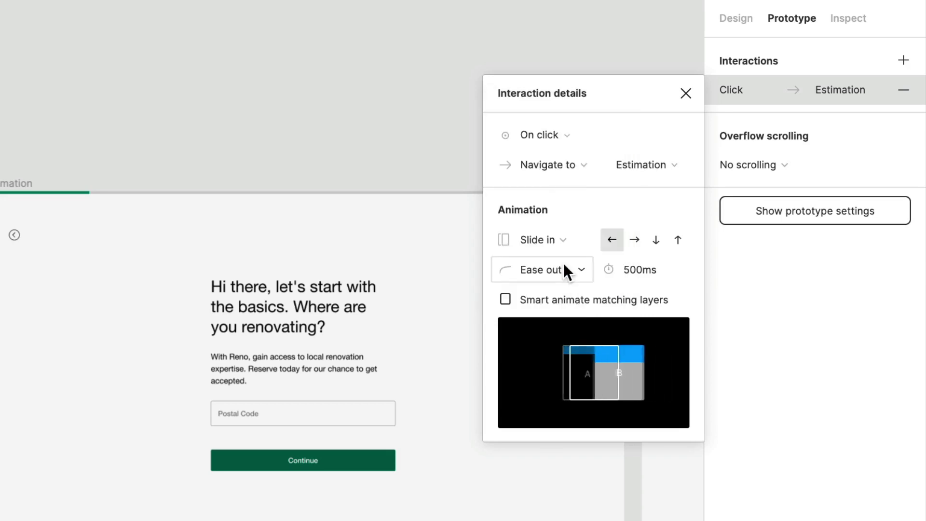
{"action": "left_click", "coordinate": [536, 244]}
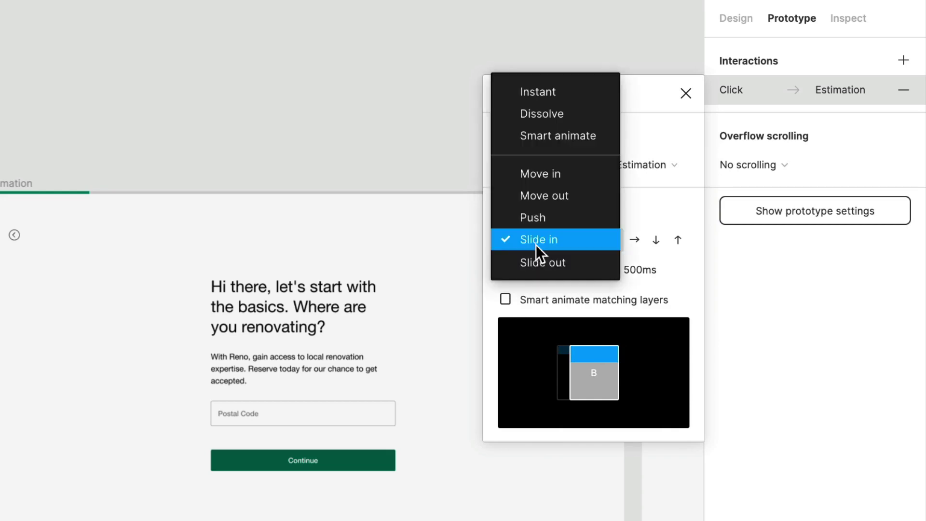
{"action": "left_click", "coordinate": [553, 222]}
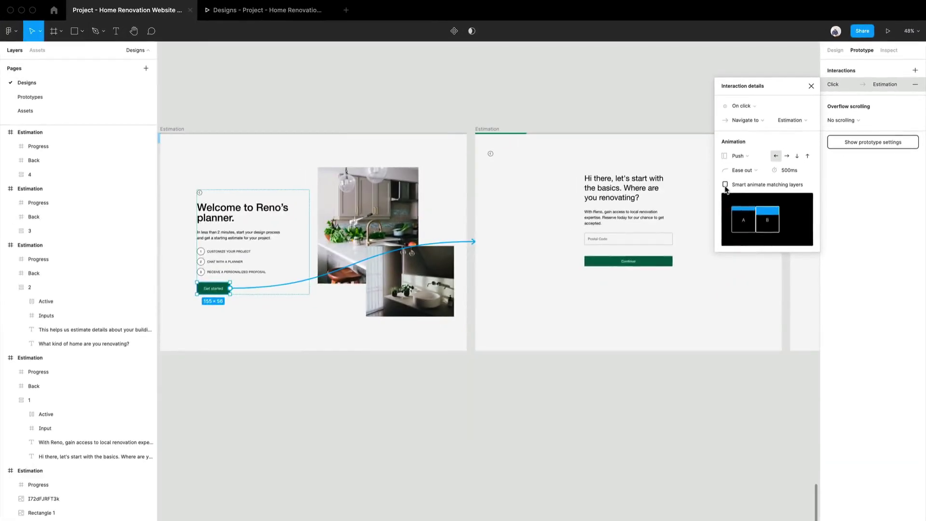
- Turn on smart animate for matching layers and preview Get started reaching the postal-code screen
{"action": "left_click", "coordinate": [725, 185]}
{"action": "left_click", "coordinate": [545, 377]}
{"action": "left_click", "coordinate": [272, 12]}
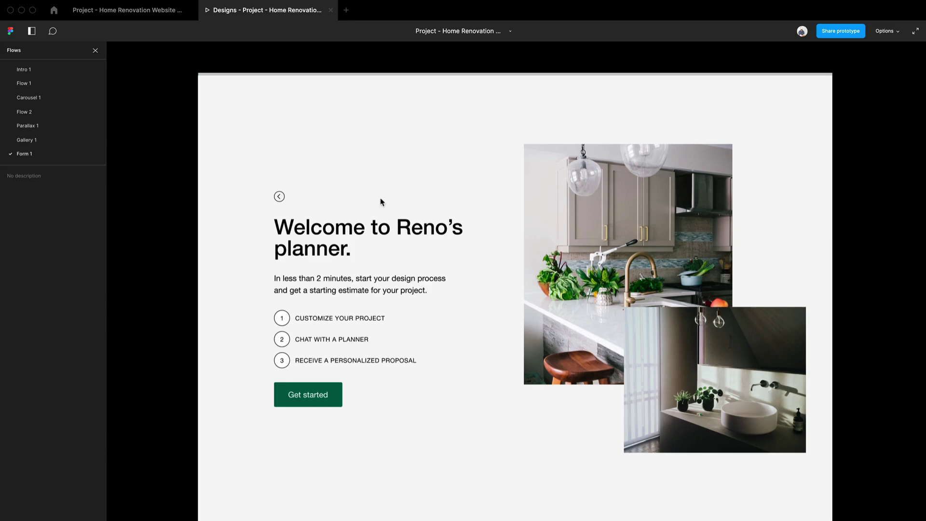
{"action": "left_click", "coordinate": [294, 405]}
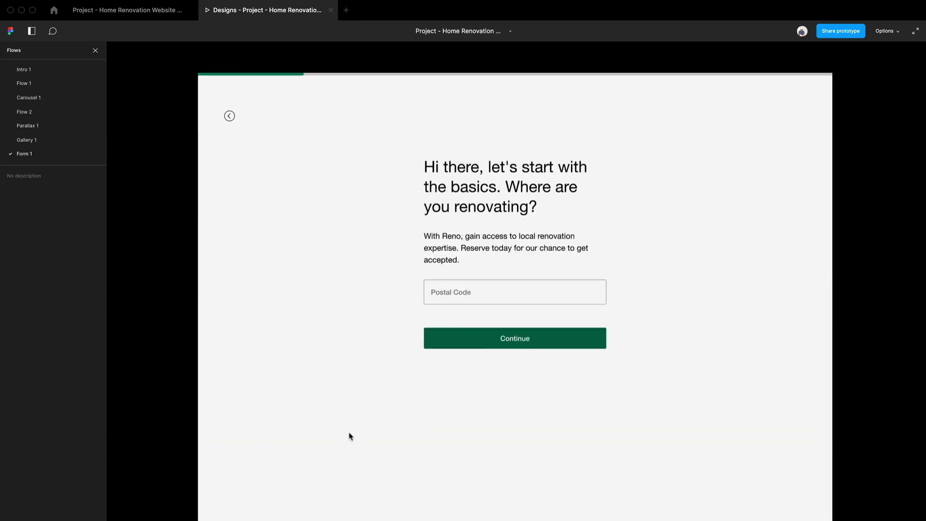
{"action": "left_click", "coordinate": [138, 13]}
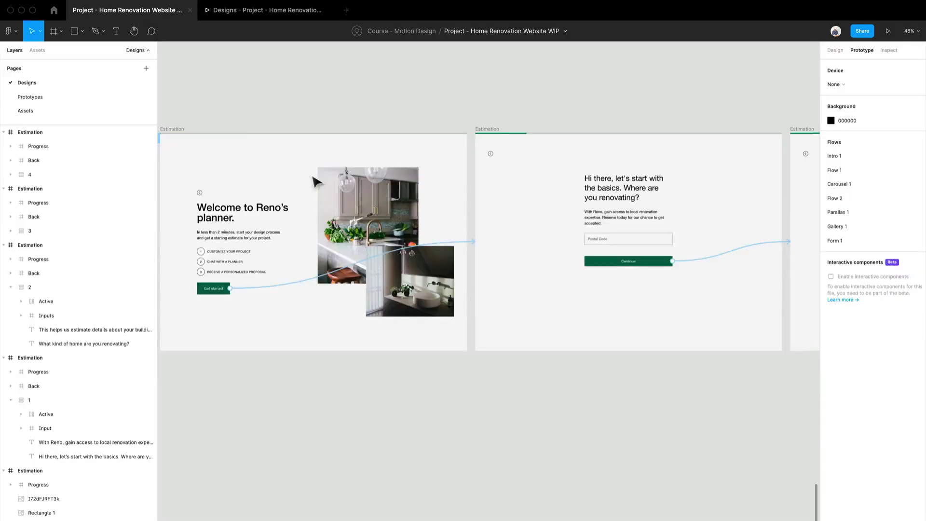
- Recheck the Get started interaction, replay it to the postal-code screen, then select the Continue connector
{"action": "left_click", "coordinate": [470, 241]}
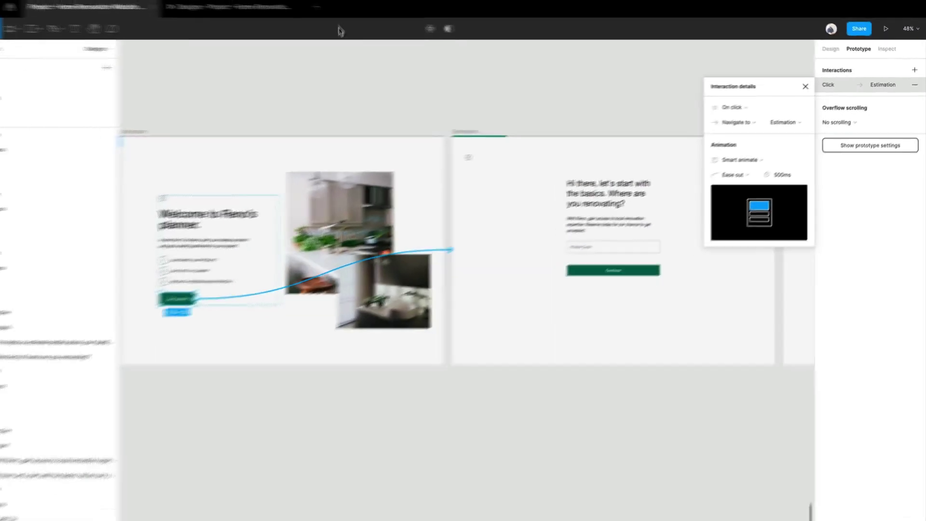
{"action": "left_click", "coordinate": [278, 10]}
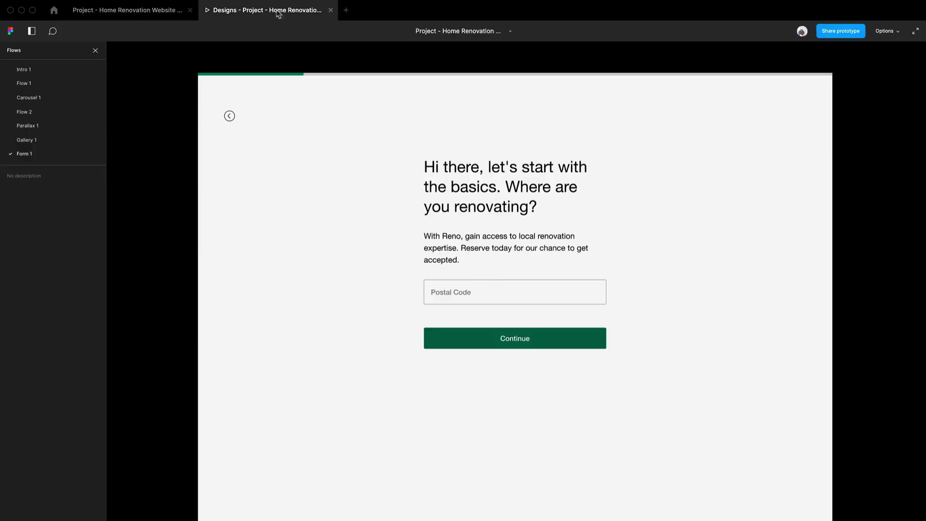
{"action": "left_click", "coordinate": [323, 400]}
{"action": "left_click", "coordinate": [146, 14]}
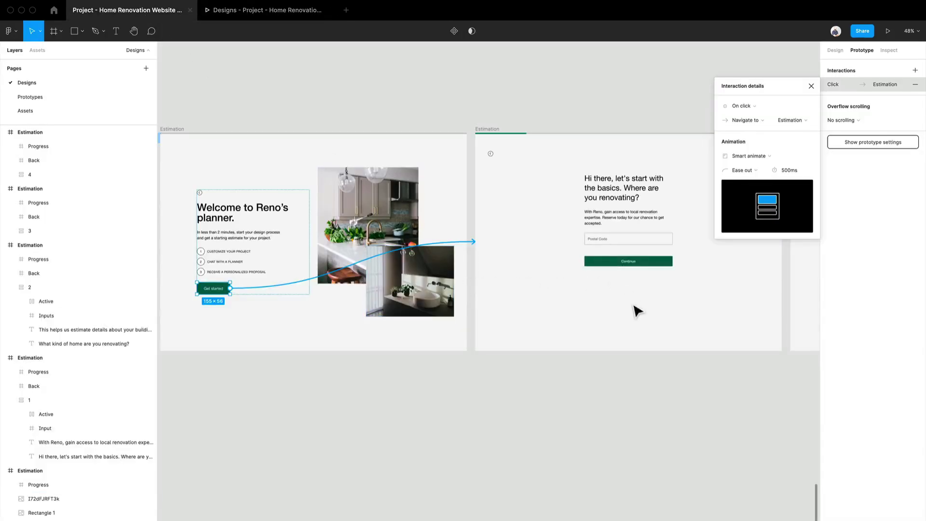
{"action": "scroll", "coordinate": [632, 307], "scroll_direction": "right", "scroll_amount": 5}
{"action": "key", "text": "Escape"}
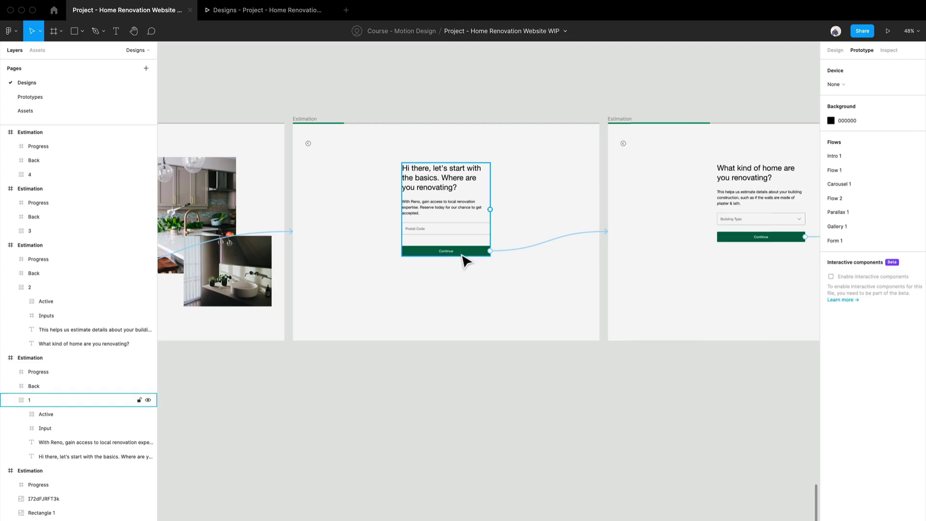
{"action": "left_click", "coordinate": [562, 243]}
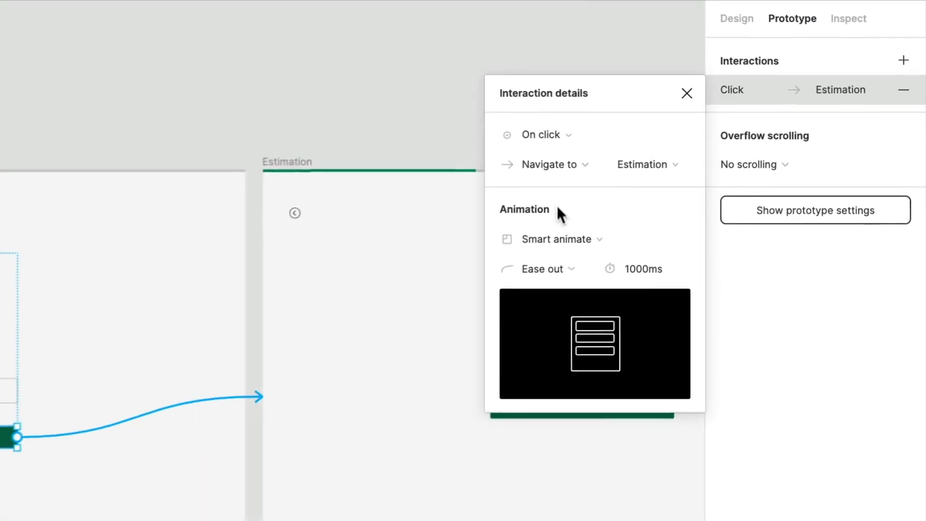
- Switch the postal-code Continue transition to Push and test it through to the home-type question
{"action": "left_click", "coordinate": [751, 151]}
{"action": "left_click", "coordinate": [561, 321]}
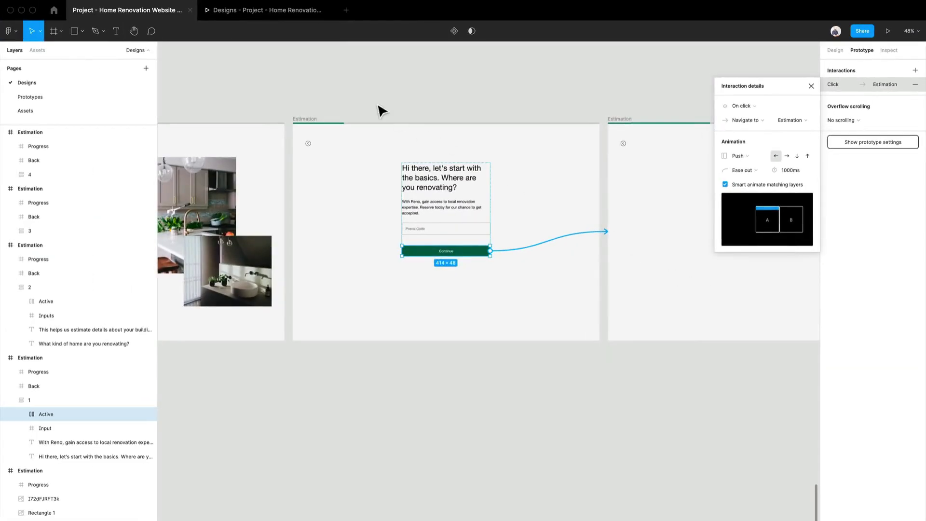
{"action": "left_click", "coordinate": [283, 12]}
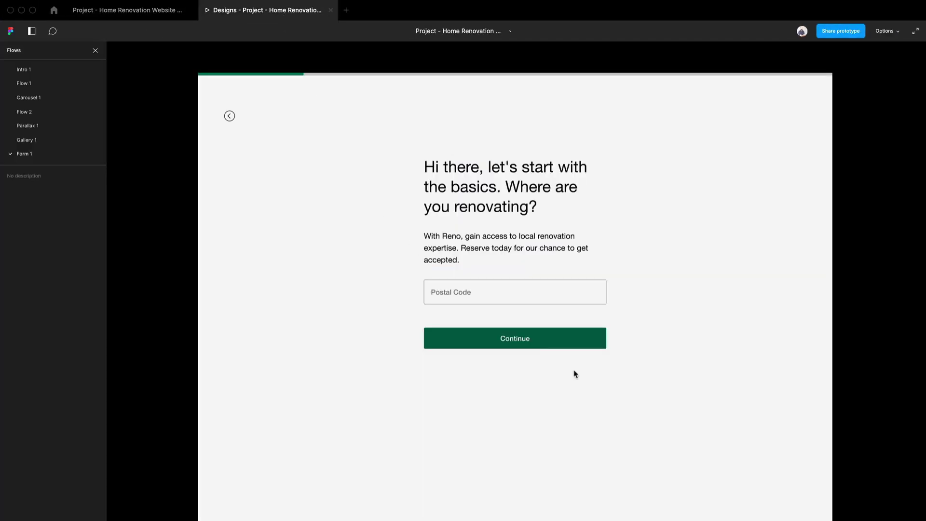
{"action": "left_click", "coordinate": [328, 393]}
{"action": "left_click", "coordinate": [558, 339]}
{"action": "left_click", "coordinate": [149, 14]}
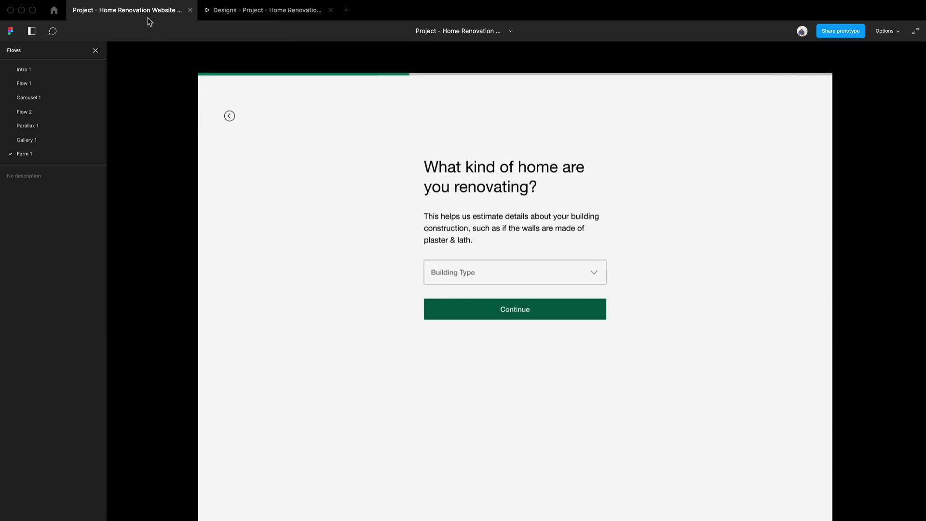
- Set the postal-code Continue push duration to 500ms
{"action": "left_click", "coordinate": [790, 171]}
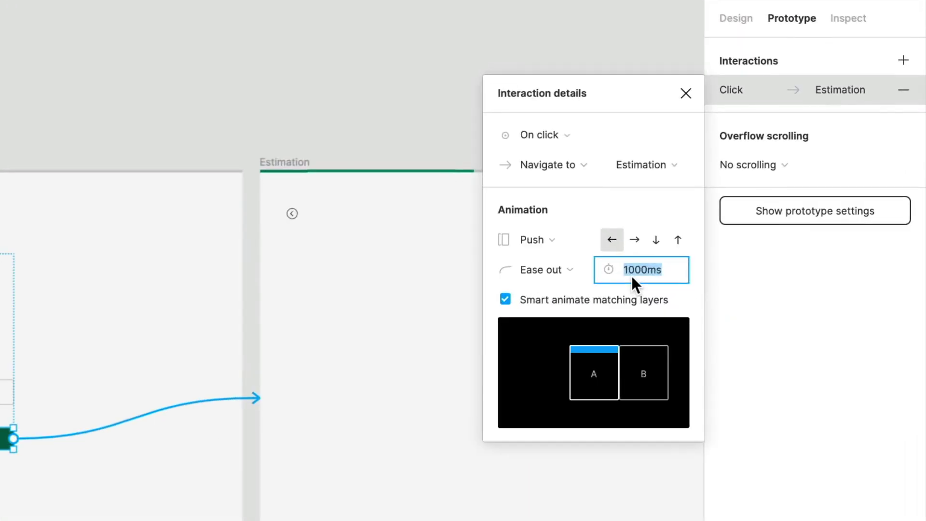
{"action": "type", "text": "500"}
{"action": "key", "text": "Return"}
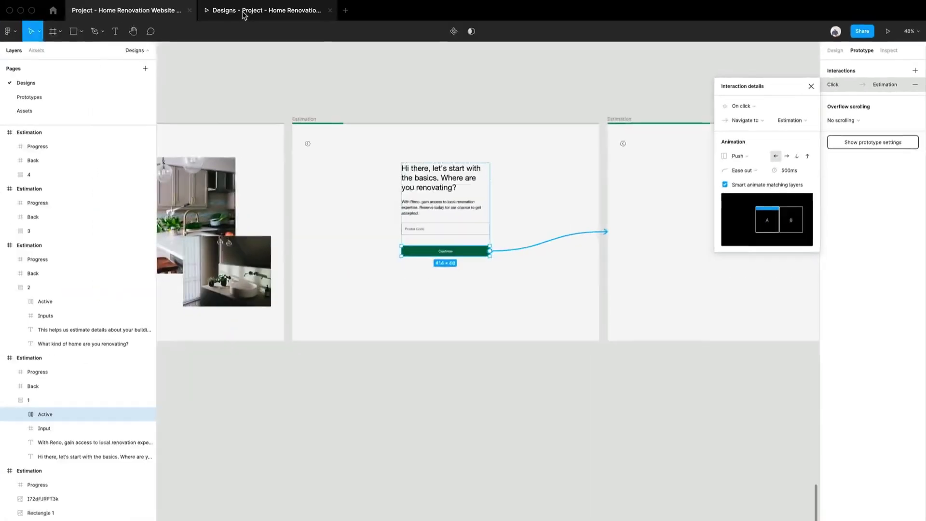
- Restart the prototype and replay Get started and Continue through to the home-type step
{"action": "left_click", "coordinate": [245, 12]}
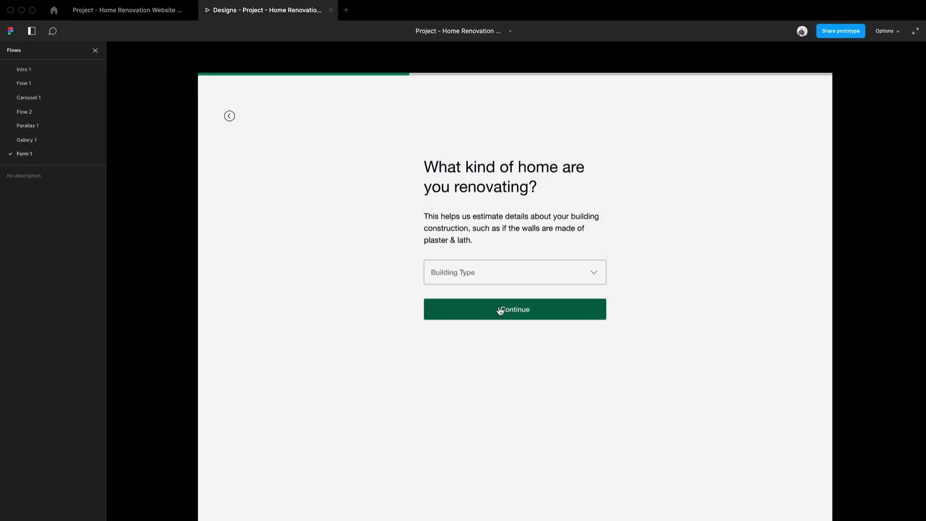
{"action": "key", "text": "r"}
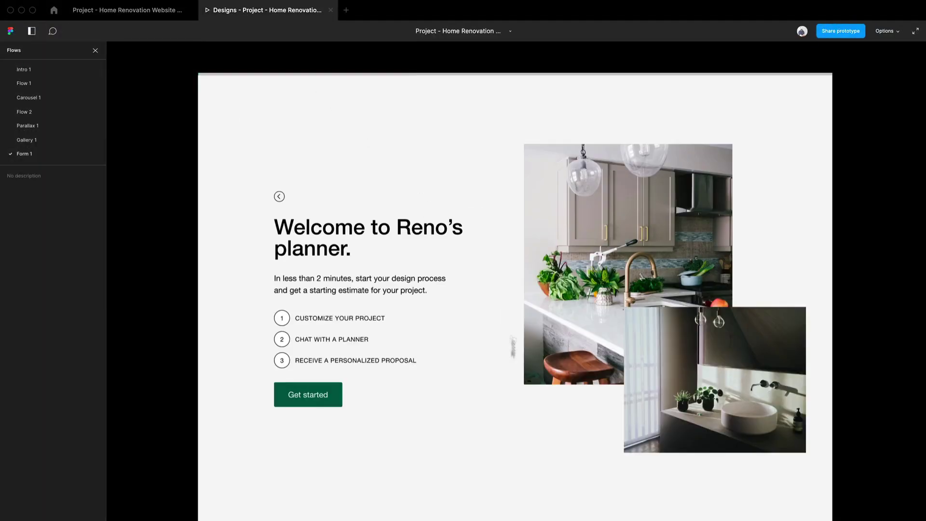
{"action": "left_click", "coordinate": [323, 396]}
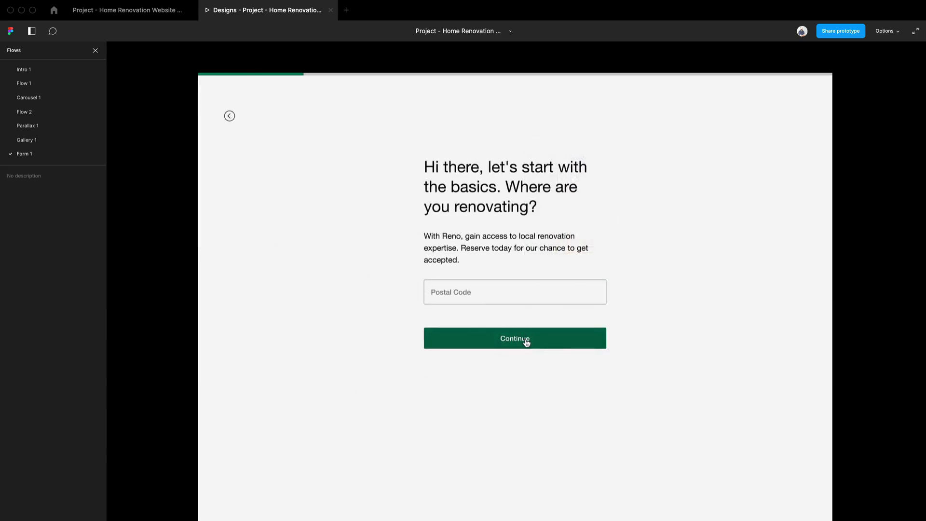
{"action": "left_click", "coordinate": [526, 342]}
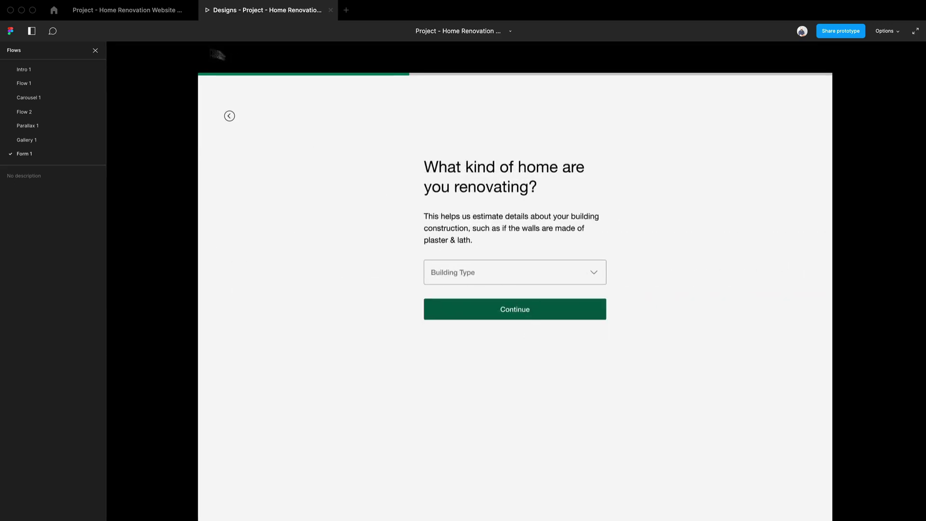
{"action": "left_click", "coordinate": [165, 11]}
- Give the home-type Continue a Push transition with Ease out and smart animate matching layers
{"action": "scroll", "coordinate": [616, 320], "scroll_direction": "down", "scroll_amount": 2}
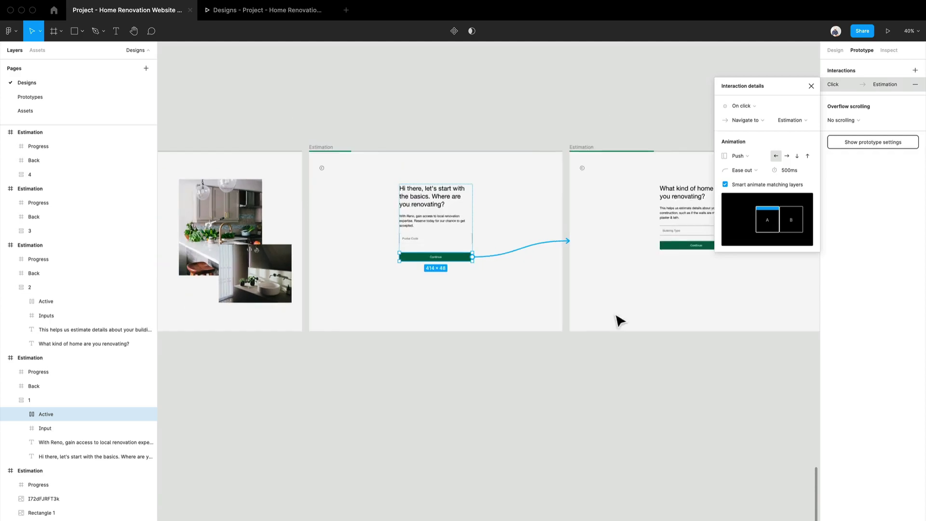
{"action": "scroll", "coordinate": [481, 327], "scroll_direction": "right", "scroll_amount": 5}
{"action": "left_click", "coordinate": [521, 233]}
{"action": "left_click", "coordinate": [512, 233]}
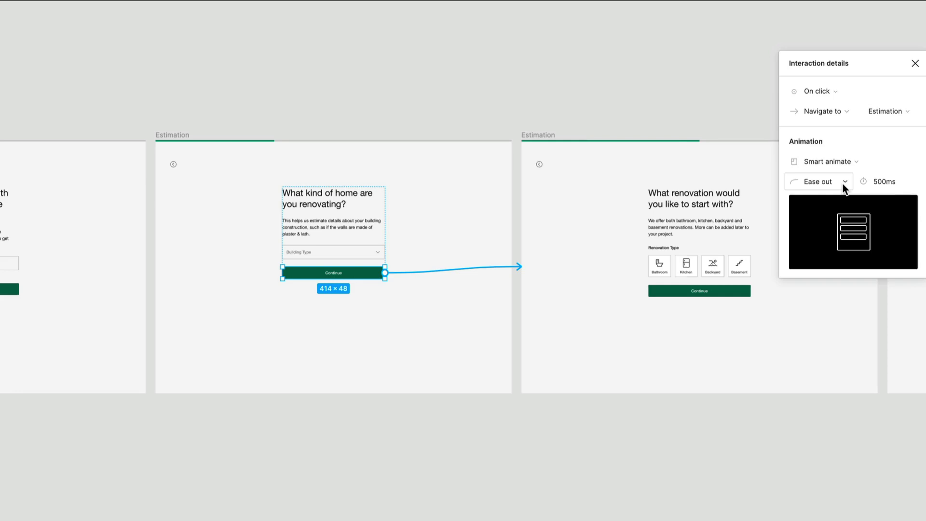
{"action": "left_click", "coordinate": [844, 184]}
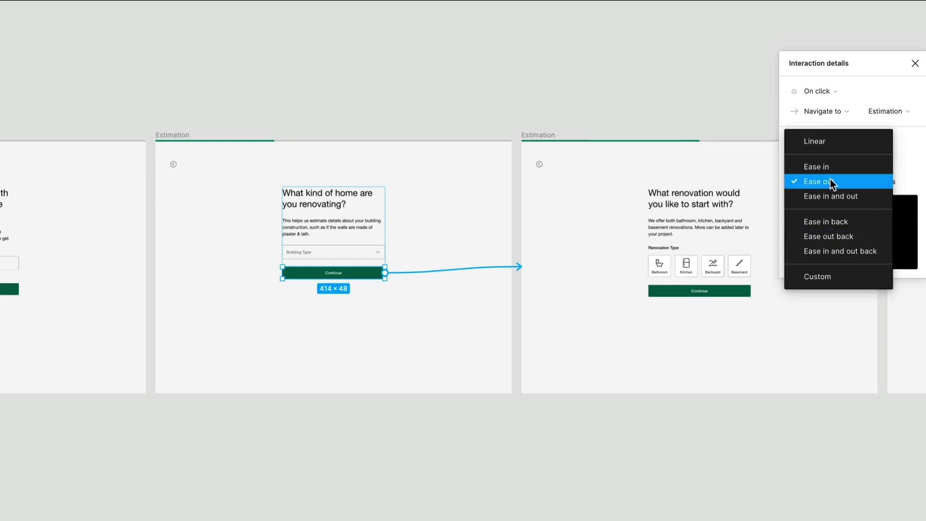
{"action": "left_click", "coordinate": [830, 181]}
{"action": "left_click", "coordinate": [848, 167]}
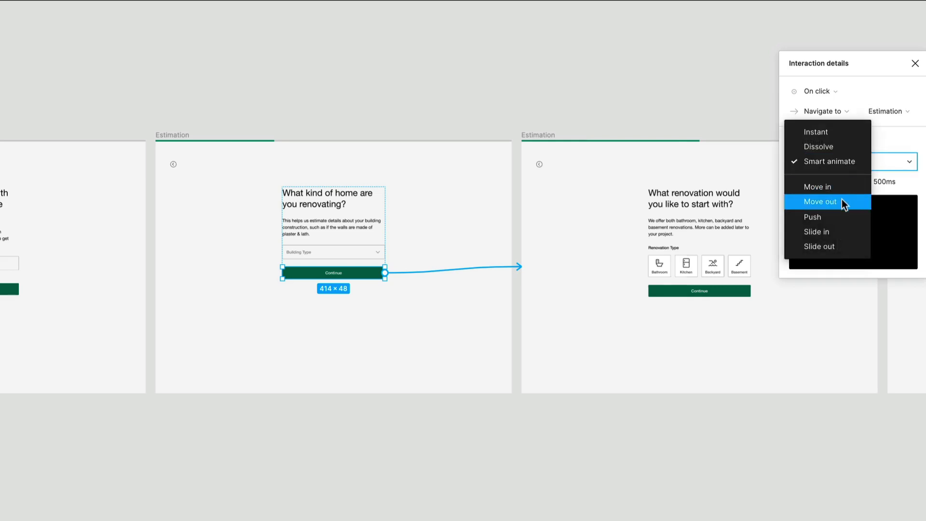
{"action": "left_click", "coordinate": [841, 217]}
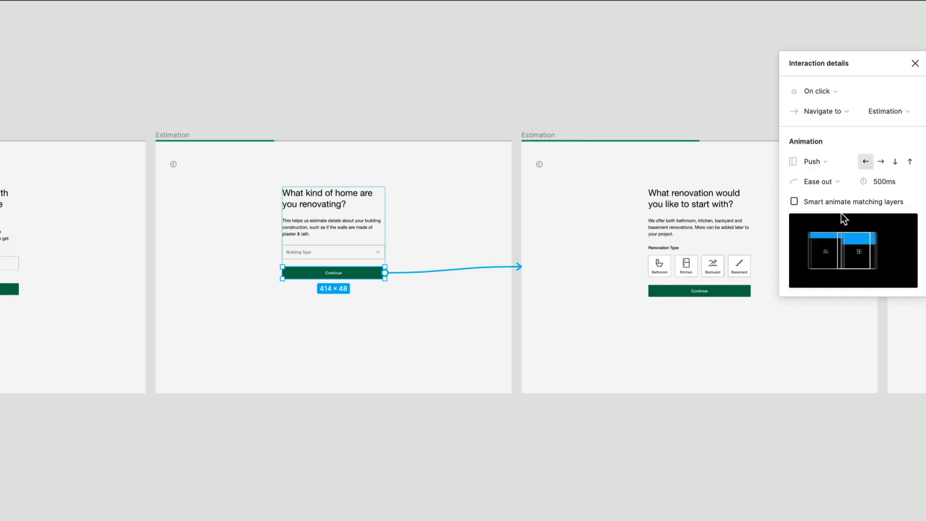
{"action": "left_click", "coordinate": [795, 201]}
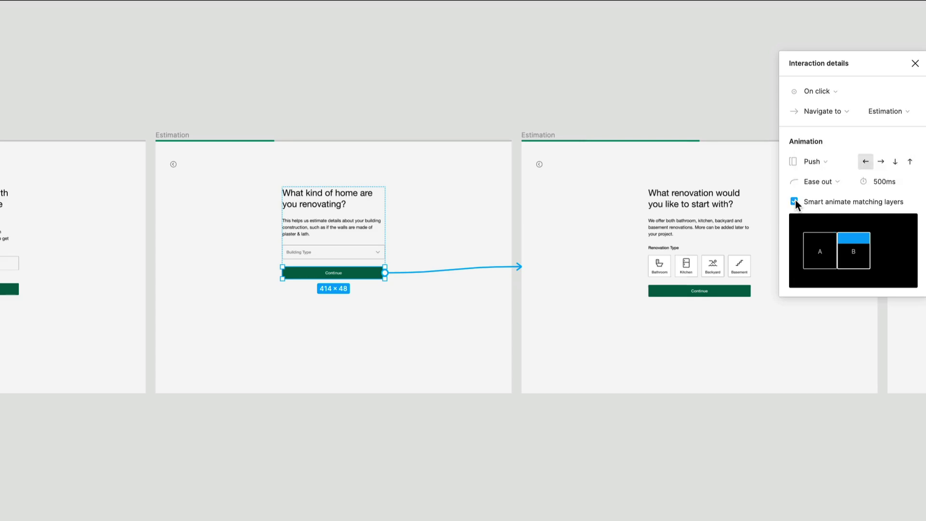
{"action": "left_click", "coordinate": [482, 515]}
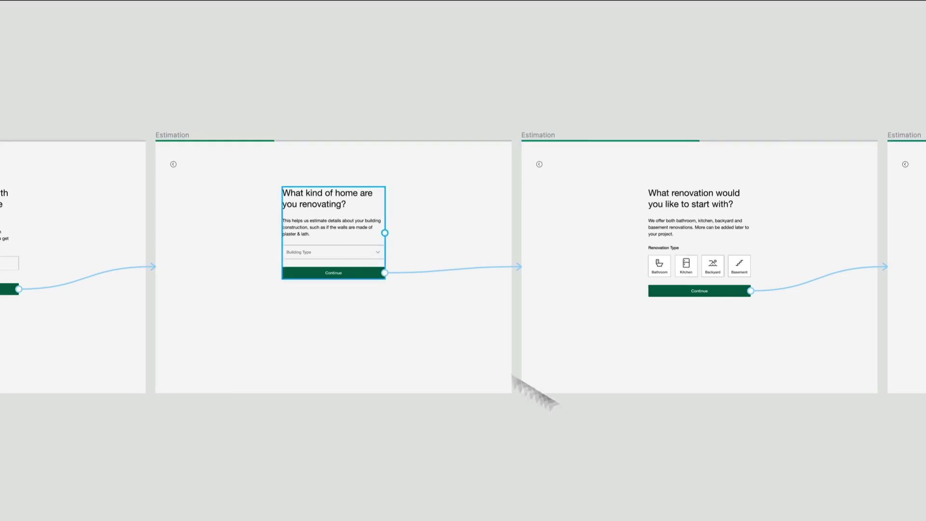
- Set the renovation-type Continue transition to Push with smart animate matching layers
{"action": "scroll", "coordinate": [657, 441], "scroll_direction": "right", "scroll_amount": 10}
{"action": "left_click", "coordinate": [452, 271]}
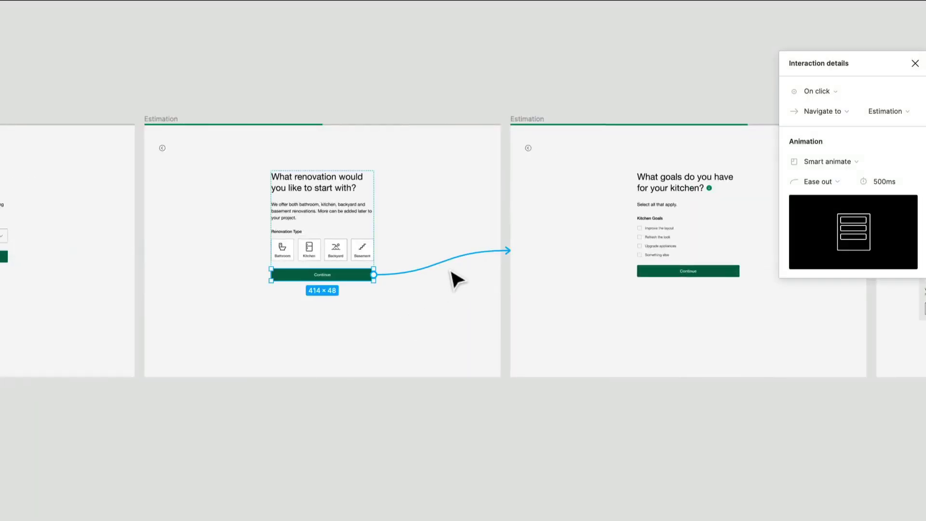
{"action": "left_click", "coordinate": [828, 161]}
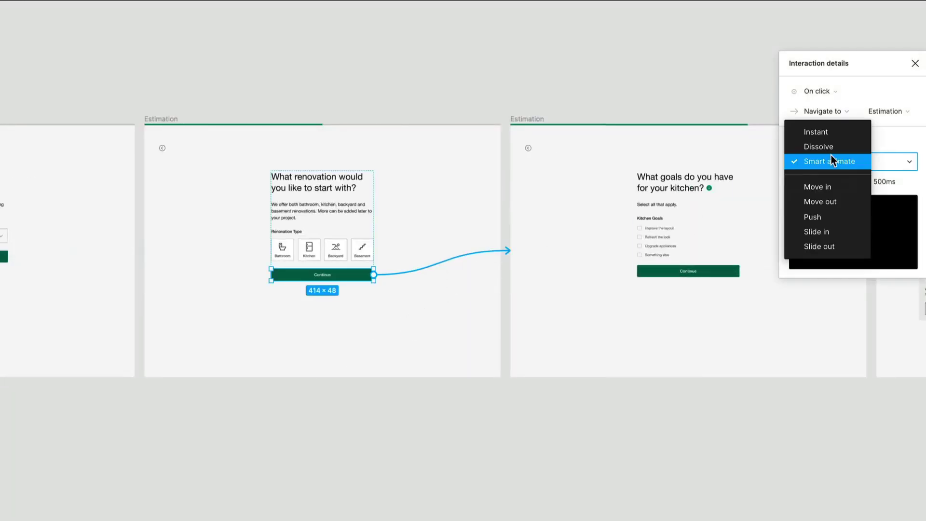
{"action": "left_click", "coordinate": [827, 215]}
{"action": "left_click", "coordinate": [794, 201]}
{"action": "left_click", "coordinate": [786, 463]}
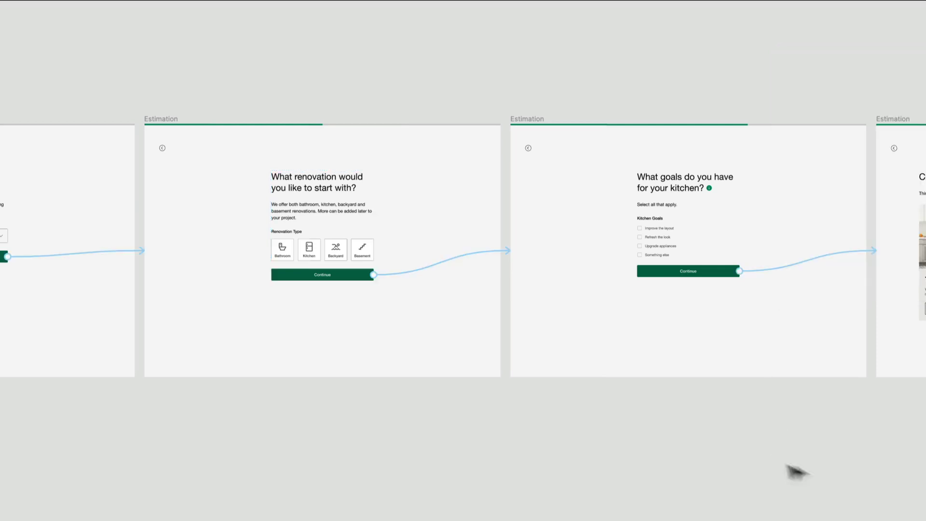
- Set the kitchen-goals Continue transition to Push with smart animate matching layers
{"action": "left_click_drag", "start_coordinate": [792, 472], "coordinate": [337, 453]}
{"action": "left_click", "coordinate": [320, 255]}
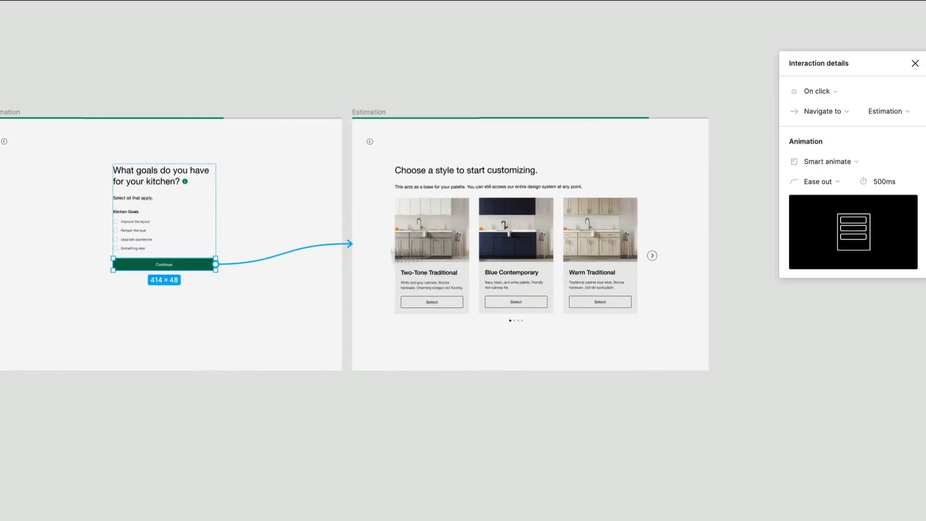
{"action": "left_click", "coordinate": [850, 162]}
{"action": "left_click", "coordinate": [835, 212]}
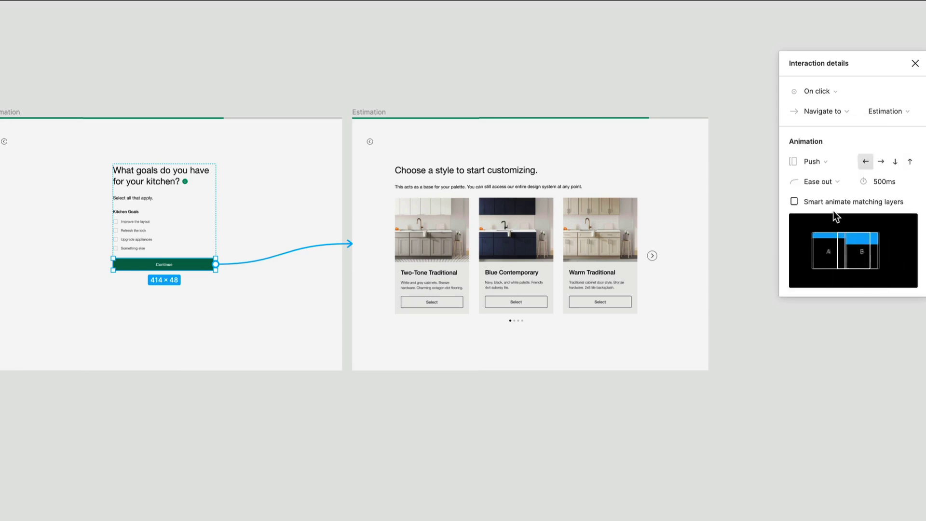
{"action": "left_click", "coordinate": [795, 201]}
- Restart the prototype and click Get started and each Continue through to the style-picker screen
{"action": "left_click", "coordinate": [449, 512]}
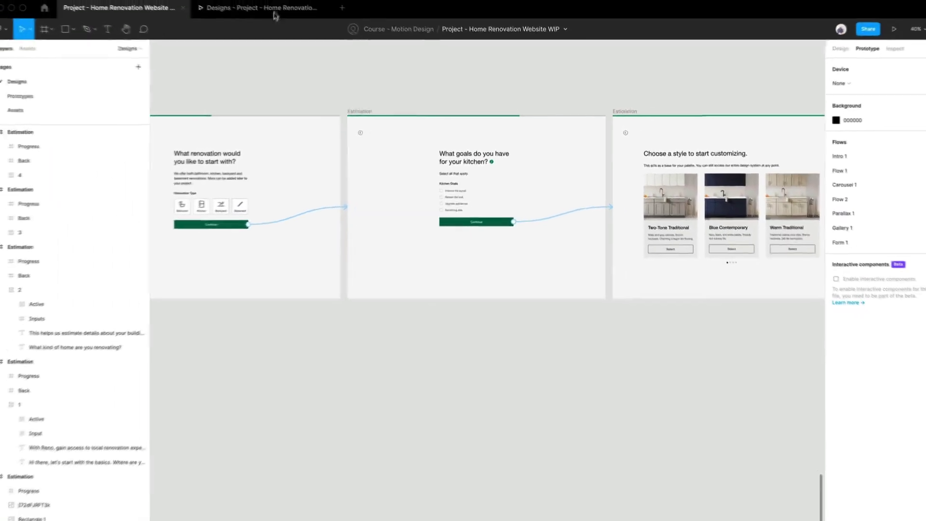
{"action": "left_click", "coordinate": [277, 11]}
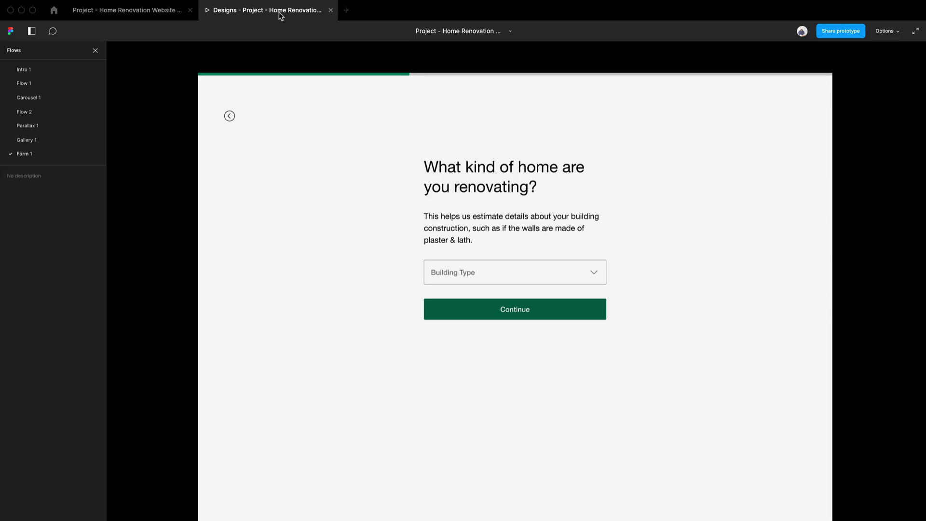
{"action": "key", "text": "r"}
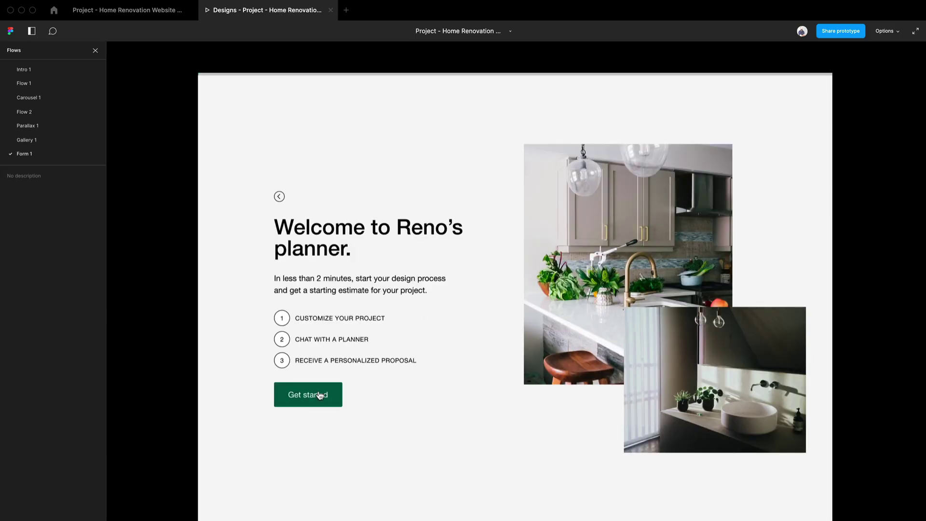
{"action": "left_click", "coordinate": [320, 395]}
{"action": "left_click", "coordinate": [486, 337]}
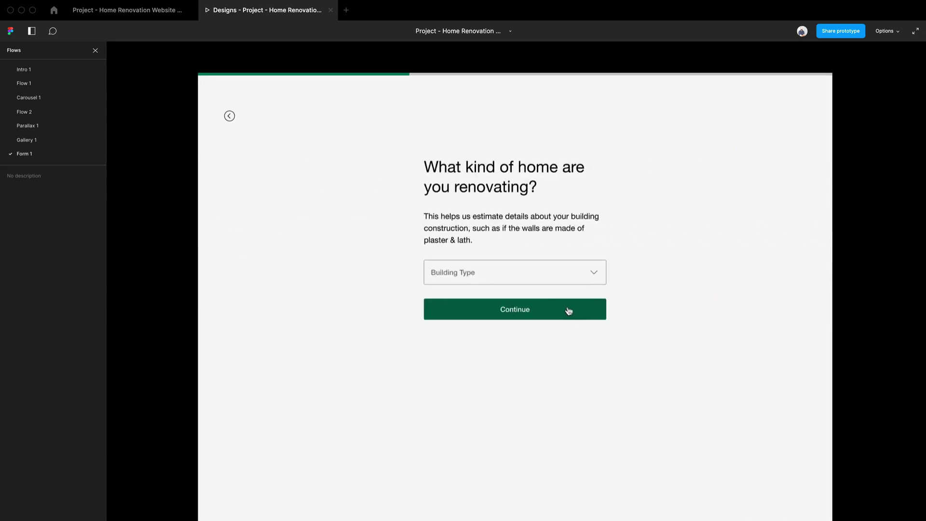
{"action": "left_click", "coordinate": [567, 314]}
{"action": "left_click", "coordinate": [590, 347]}
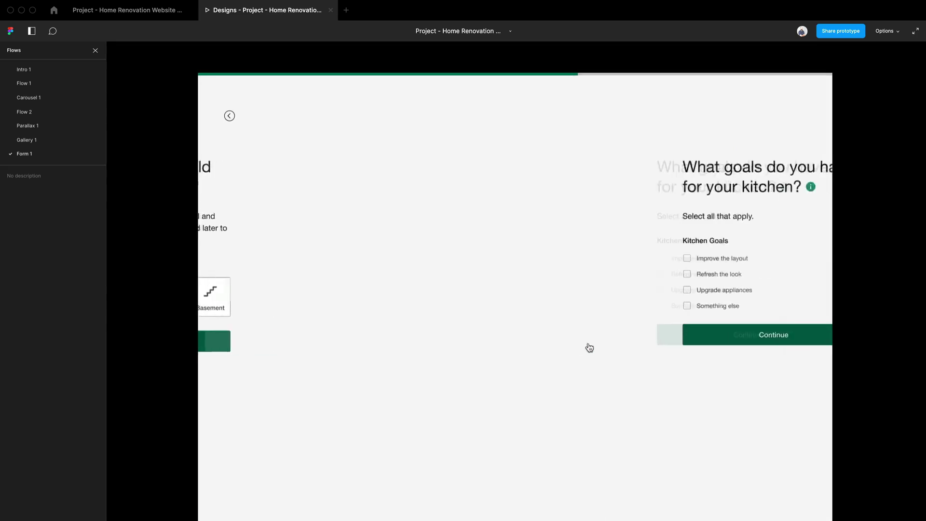
{"action": "left_click", "coordinate": [590, 347]}
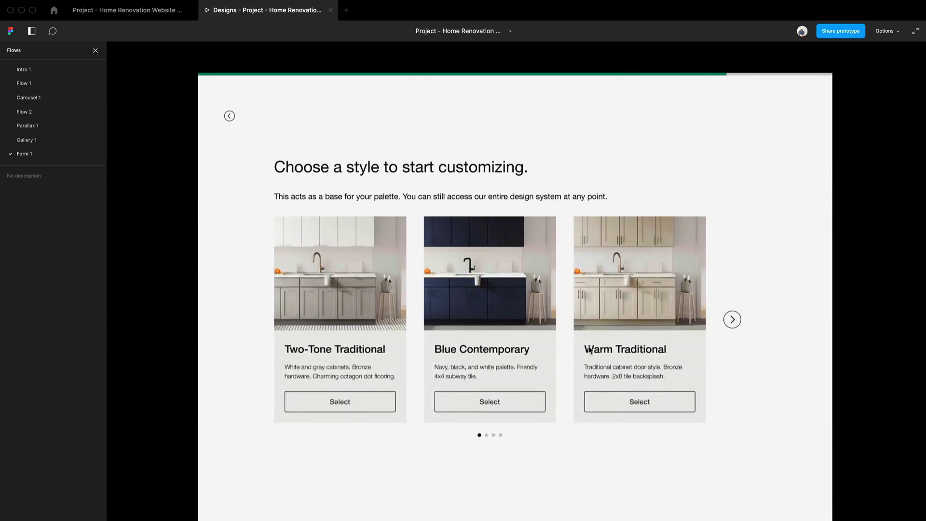